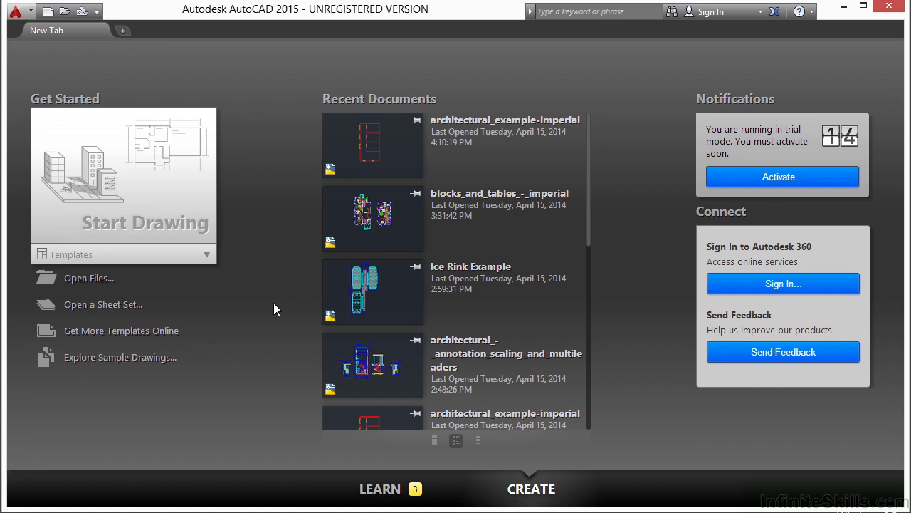
# Open architectural_example-imperial.dwg through Open Files on the Start tab
pyautogui.click(103, 282)
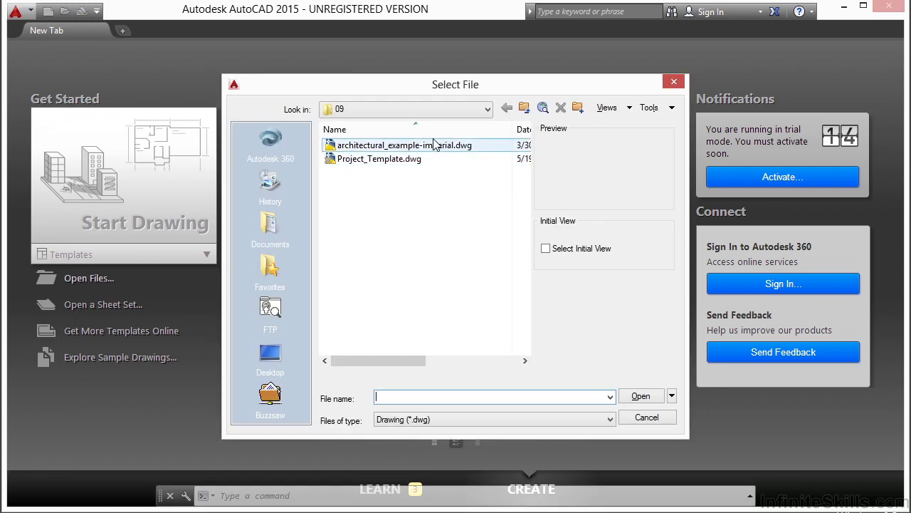
pyautogui.doubleClick(438, 149)
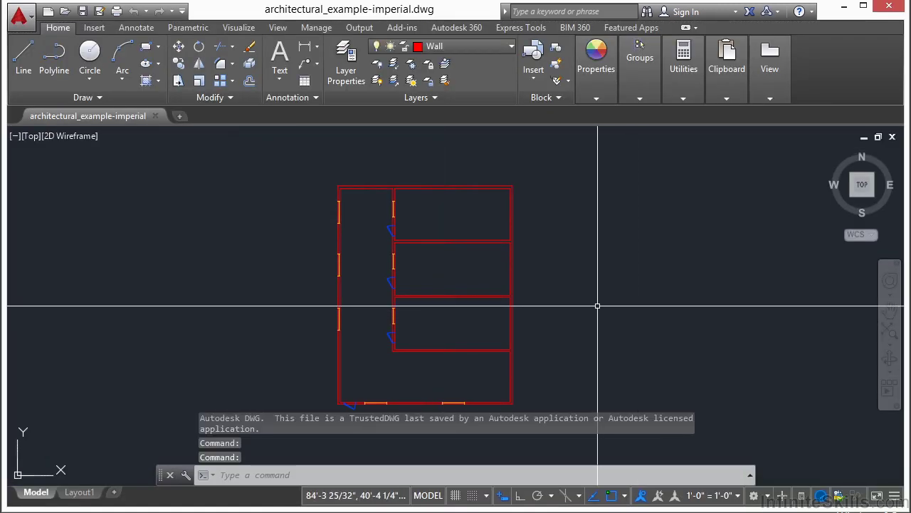
pyautogui.moveTo(571, 331); pyautogui.dragTo(562, 289, button='middle')
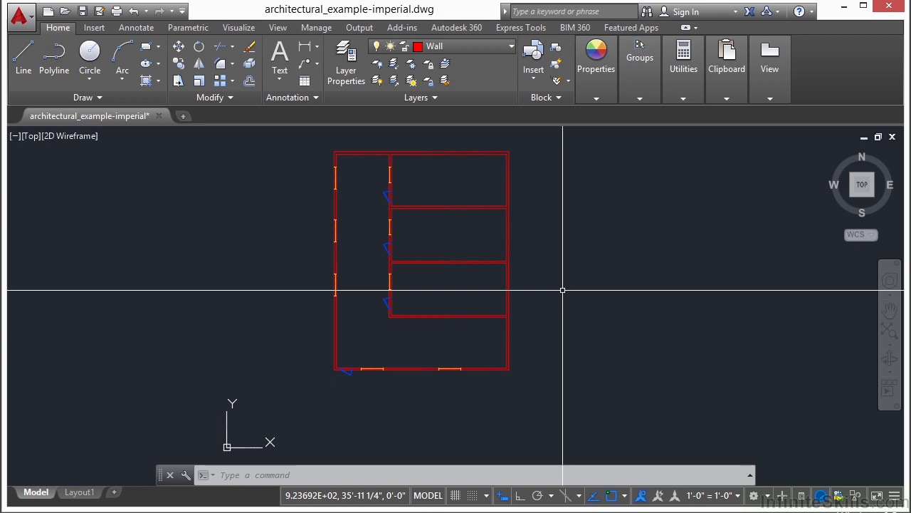
# Turn off the current Wall layer by picking a wall and confirming Yes
pyautogui.click(379, 64)
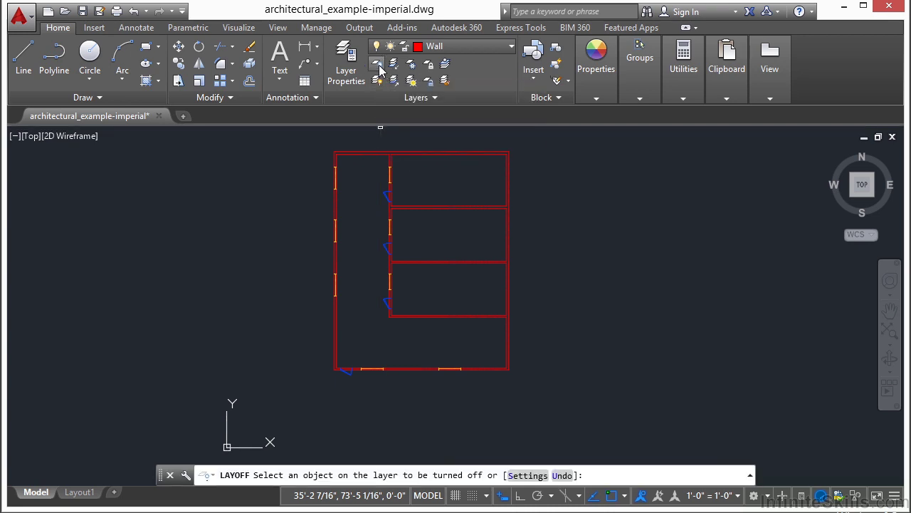
pyautogui.click(369, 150)
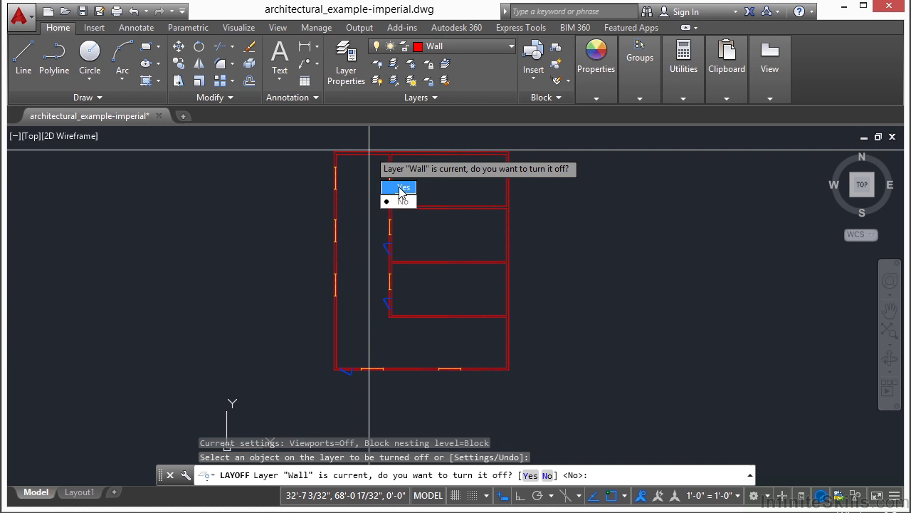
pyautogui.click(400, 188)
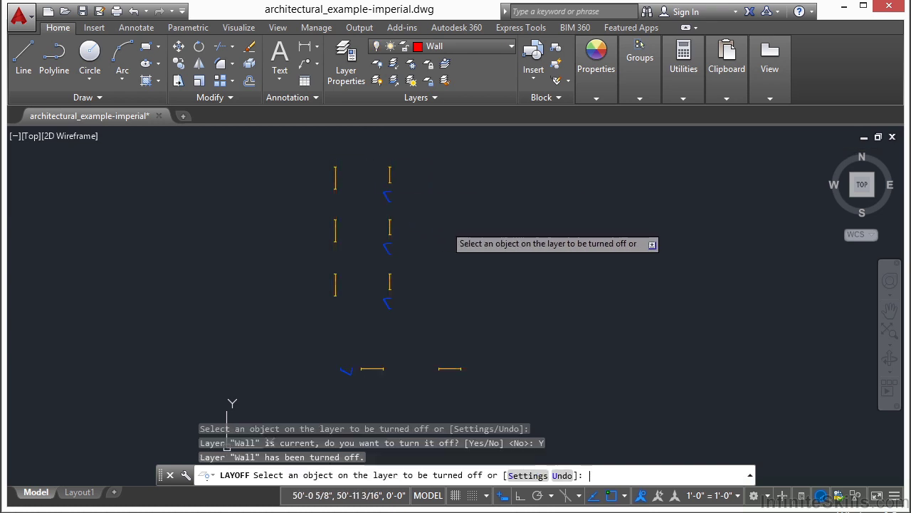
pyautogui.press('Return')
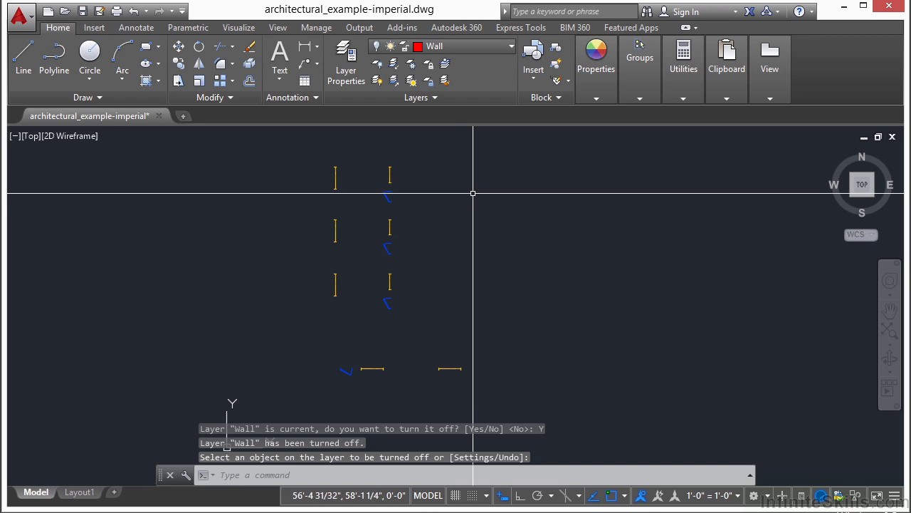
# Draw a vertical test line to the right of the floor plan
pyautogui.write('l')
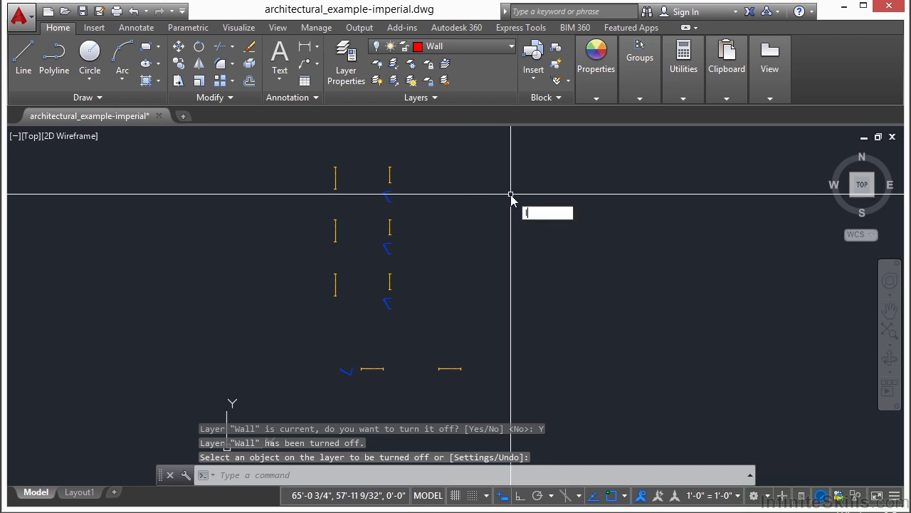
pyautogui.press('Return')
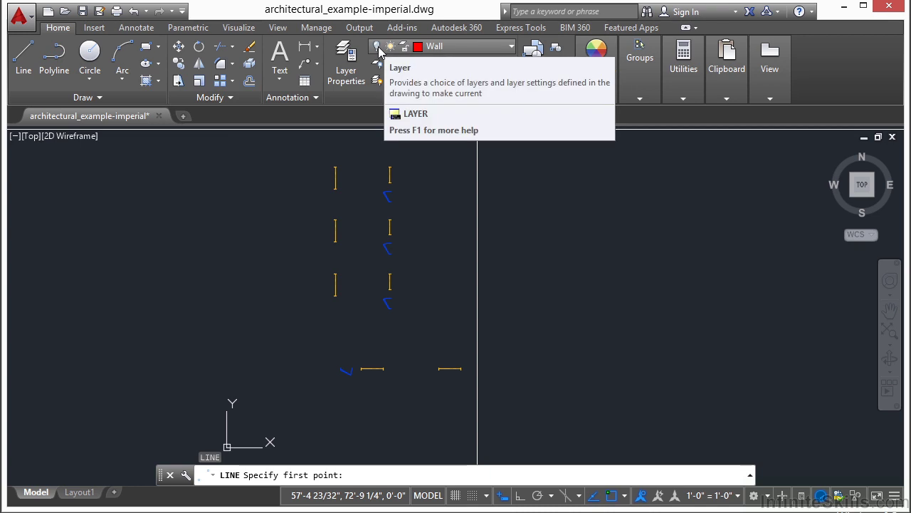
pyautogui.click(638, 179)
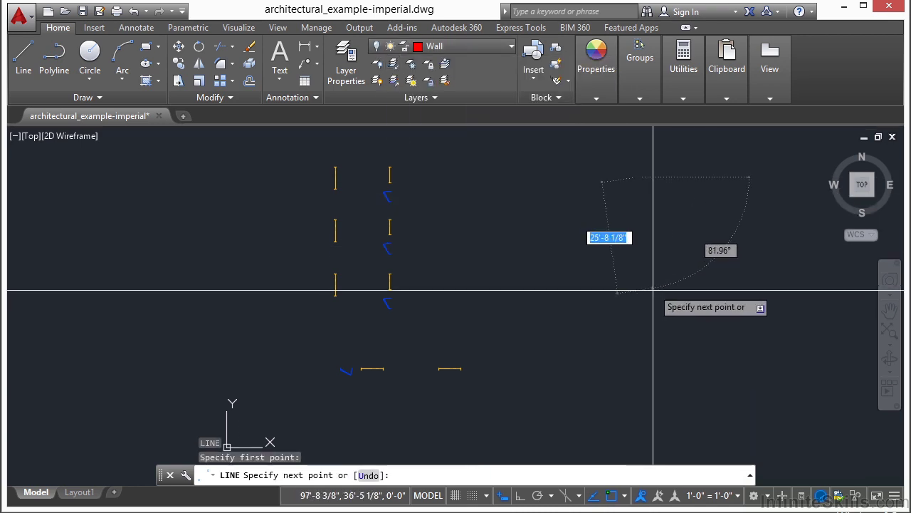
pyautogui.click(653, 290)
pyautogui.press('Return')
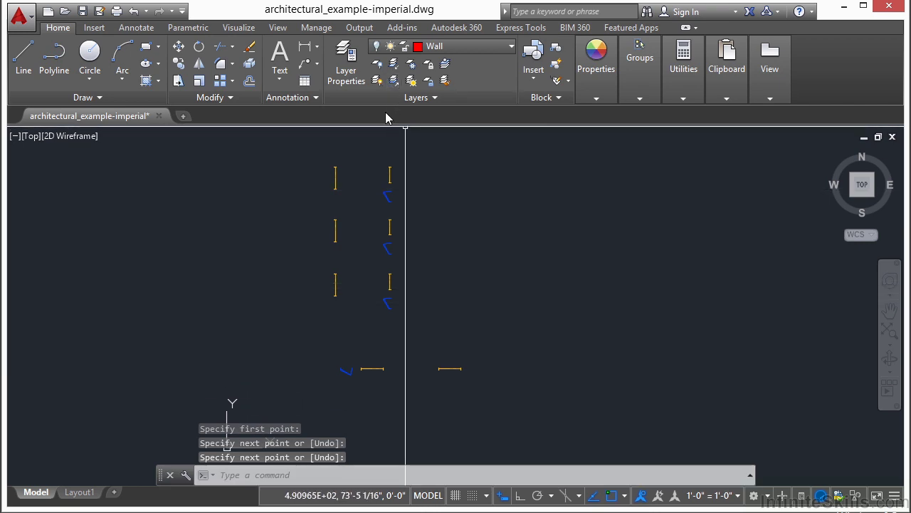
# Turn all layers back on, then erase the stray test line
pyautogui.click(377, 81)
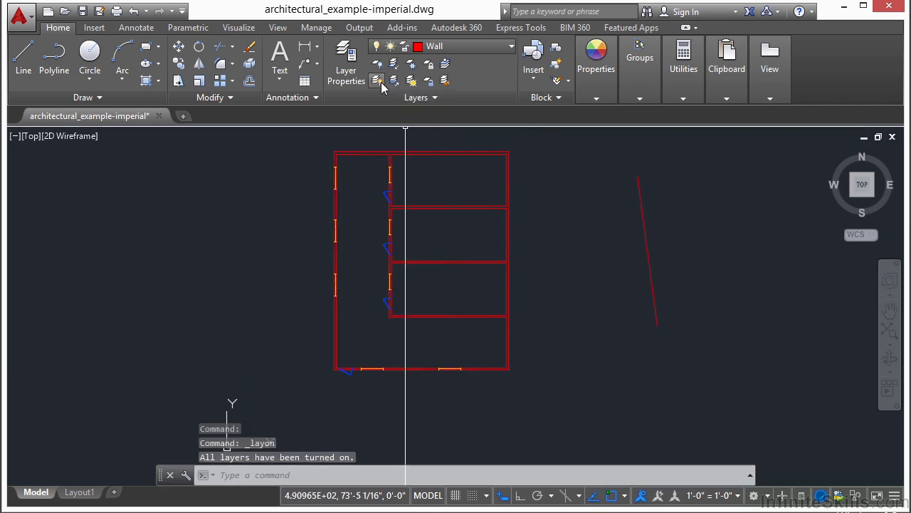
pyautogui.click(661, 238)
pyautogui.click(604, 250)
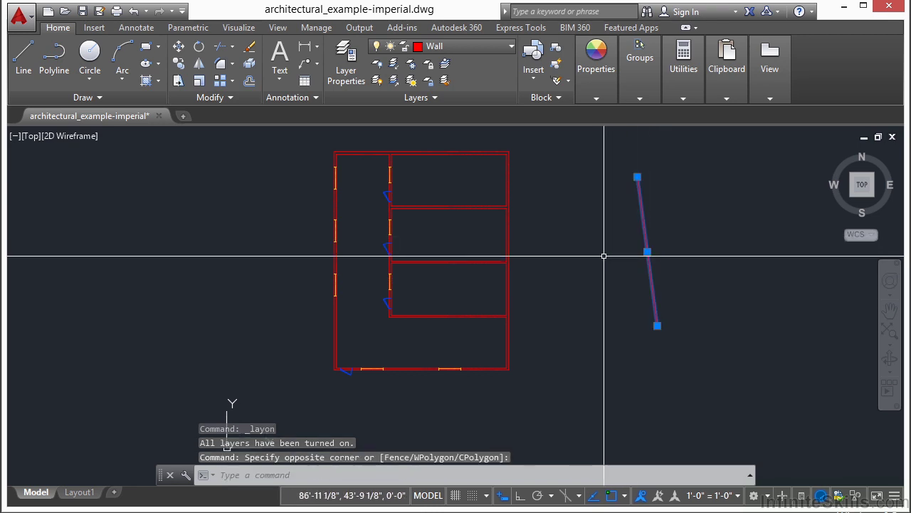
pyautogui.click(249, 47)
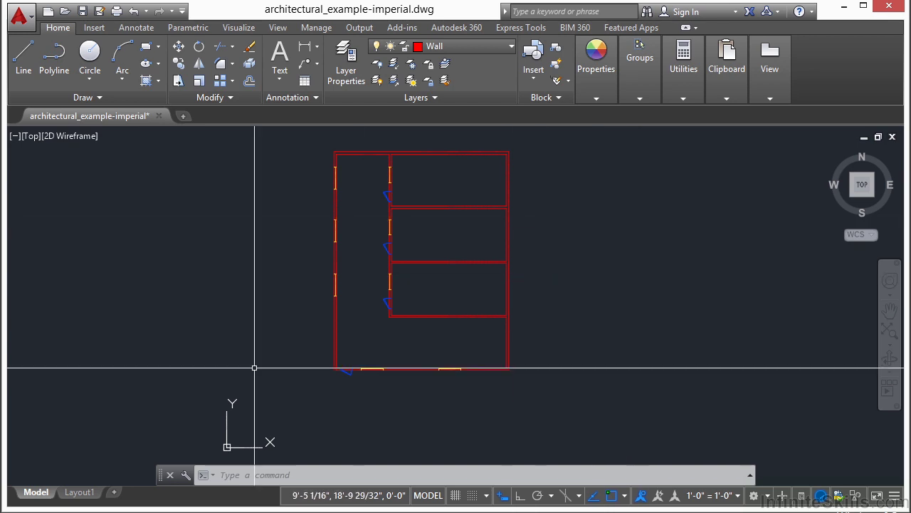
# On Layout1, activate the viewport and fit the whole floor plan in it
pyautogui.click(81, 493)
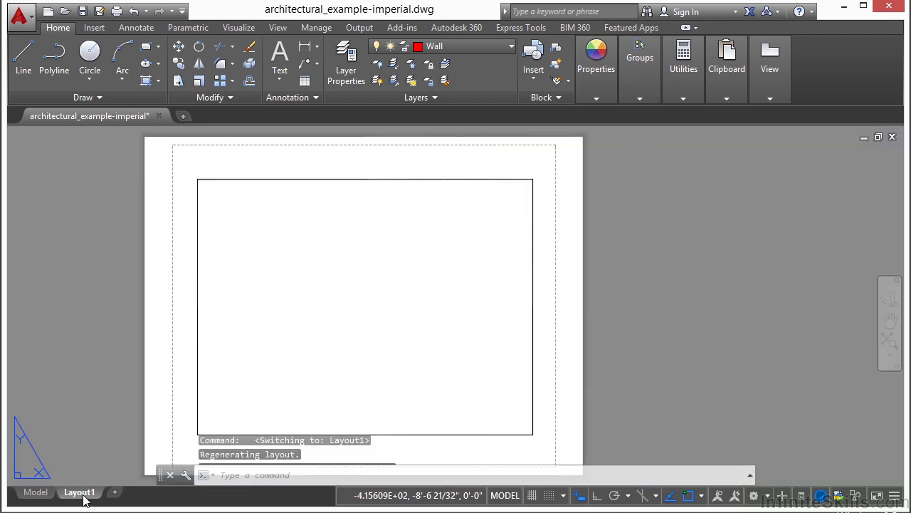
pyautogui.doubleClick(277, 319)
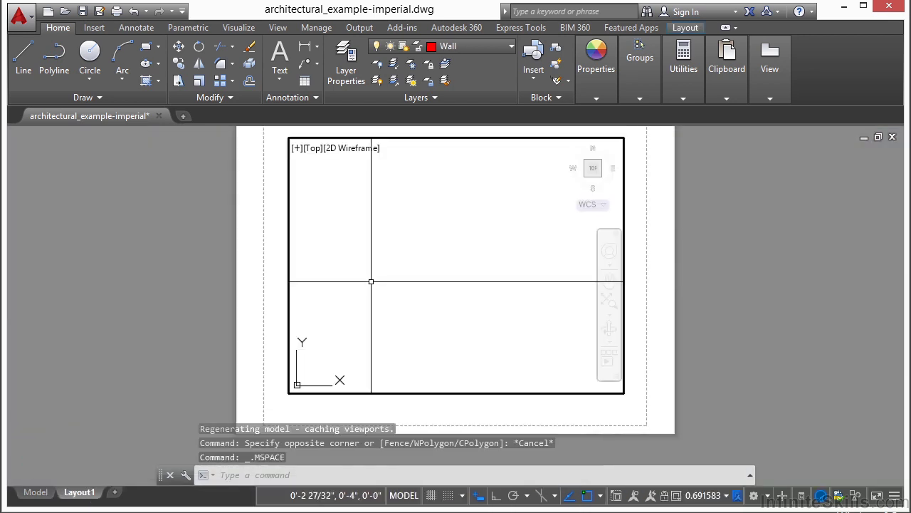
pyautogui.middleClick(457, 288)
pyautogui.middleClick(457, 288)
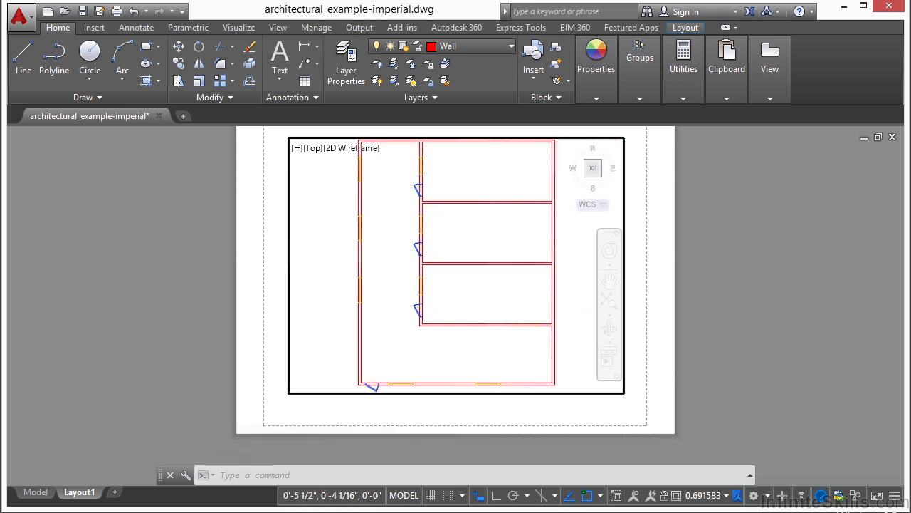
# Zoom and pan to show the whole sheet; the locked viewport view stays fixed
pyautogui.scroll(2, 448, 232)
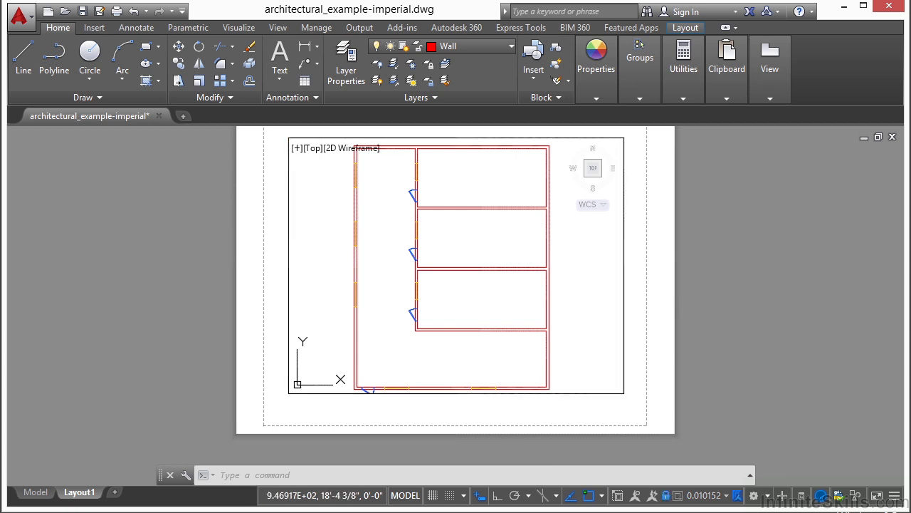
pyautogui.scroll(-2, 399, 235)
pyautogui.scroll(5, 403, 230)
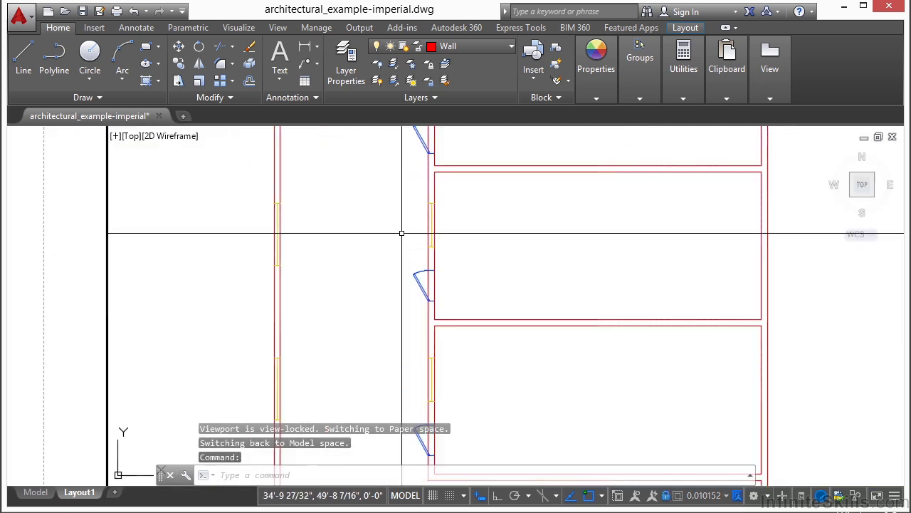
pyautogui.scroll(2, 409, 210)
pyautogui.scroll(-3, 468, 286)
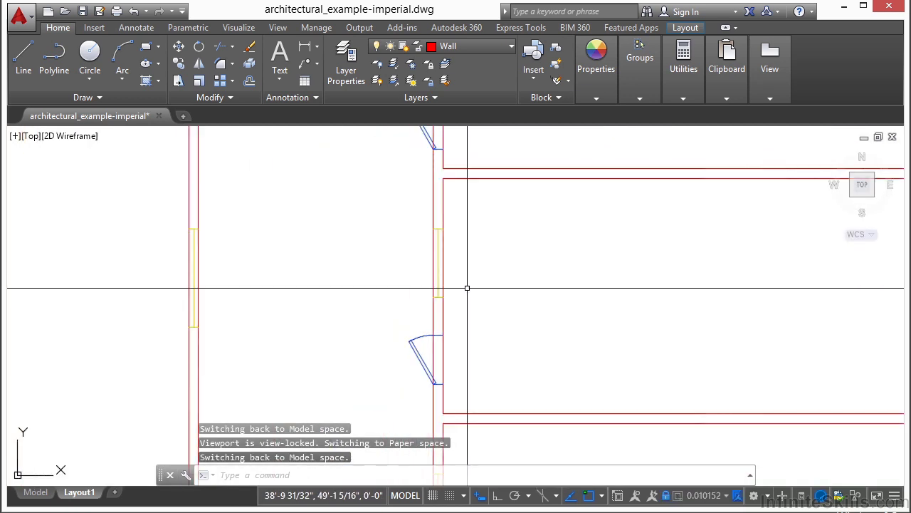
pyautogui.scroll(-1, 467, 287)
pyautogui.scroll(-1, 485, 283)
pyautogui.scroll(-2, 498, 284)
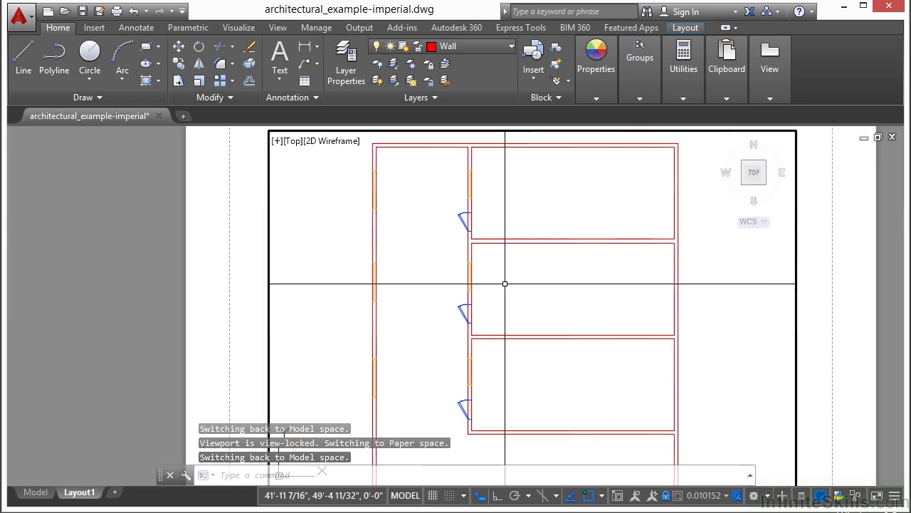
pyautogui.scroll(-2, 494, 283)
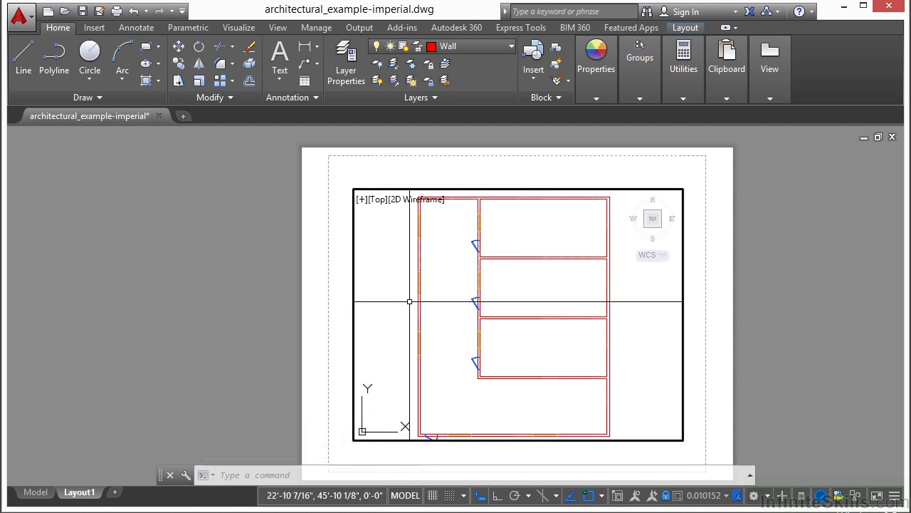
pyautogui.scroll(-2, 445, 297)
pyautogui.moveTo(446, 297); pyautogui.dragTo(369, 291, button='middle')
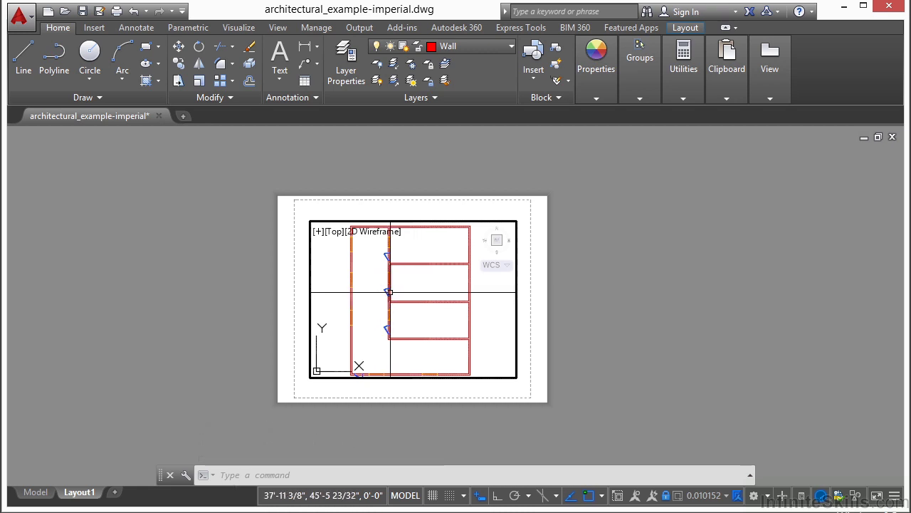
pyautogui.scroll(2, 389, 292)
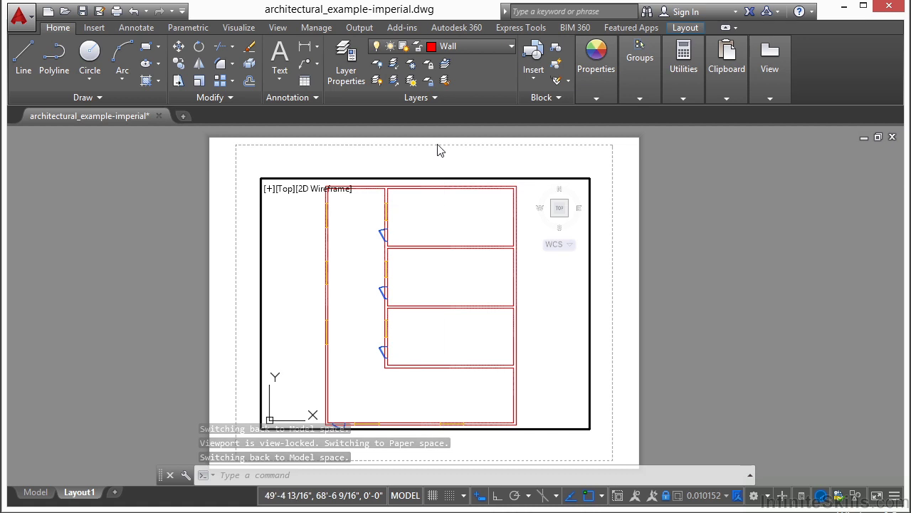
# Freeze the Windows layer in the Layout1 viewport only by picking a window
pyautogui.click(413, 67)
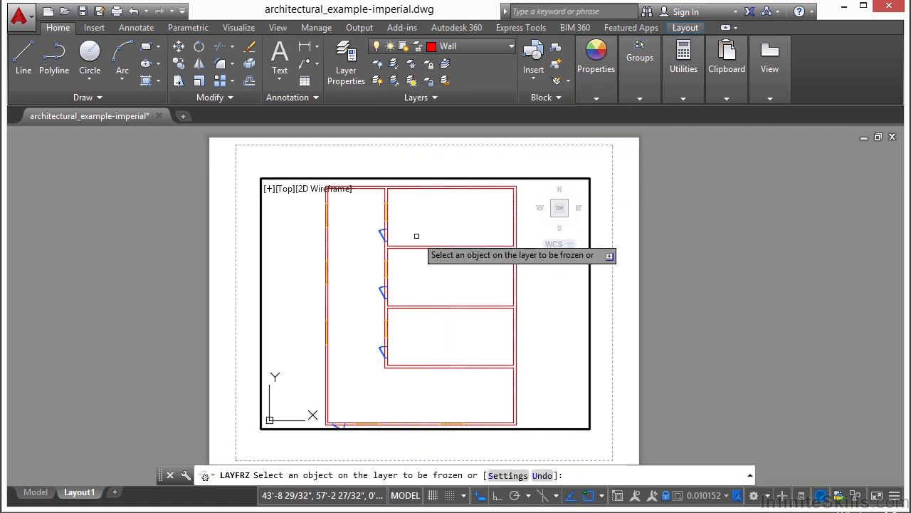
pyautogui.scroll(5, 416, 228)
pyautogui.click(393, 167)
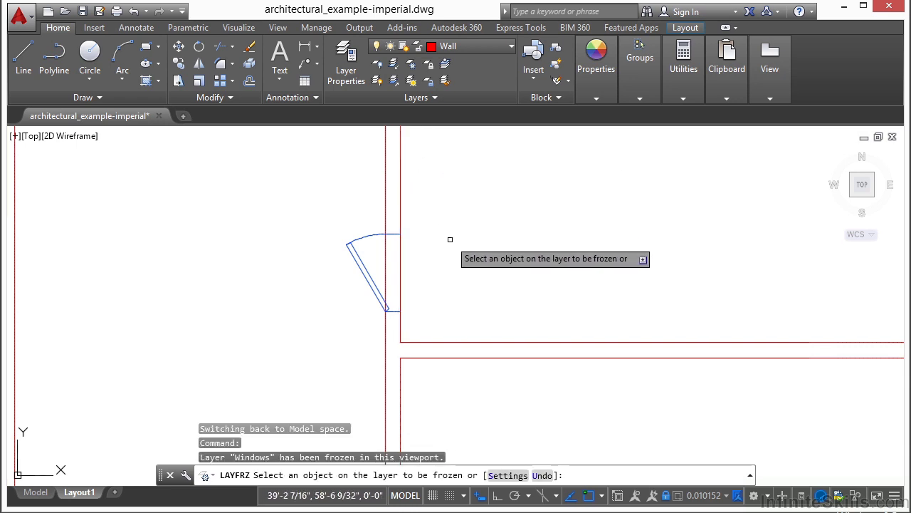
pyautogui.press('Return')
pyautogui.scroll(-3, 451, 231)
pyautogui.scroll(-3, 452, 223)
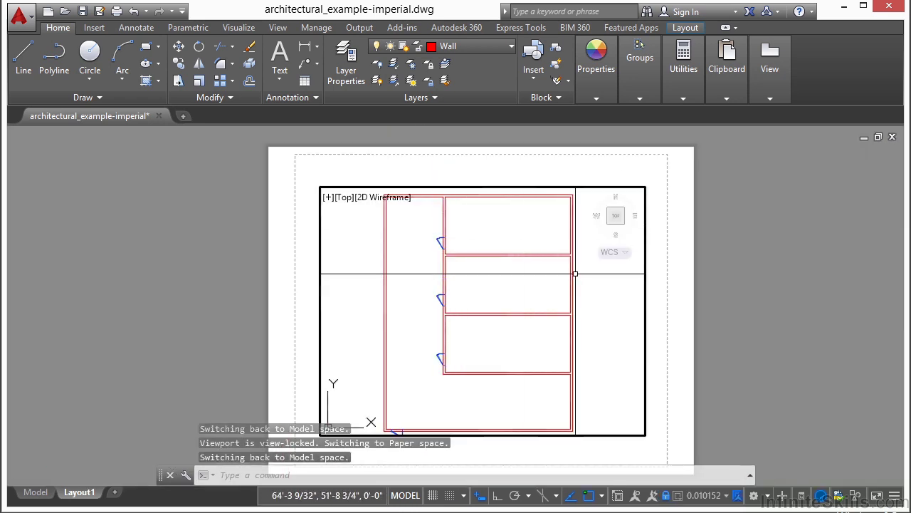
# Return to paper space and check the Model view, where windows still show
pyautogui.doubleClick(171, 403)
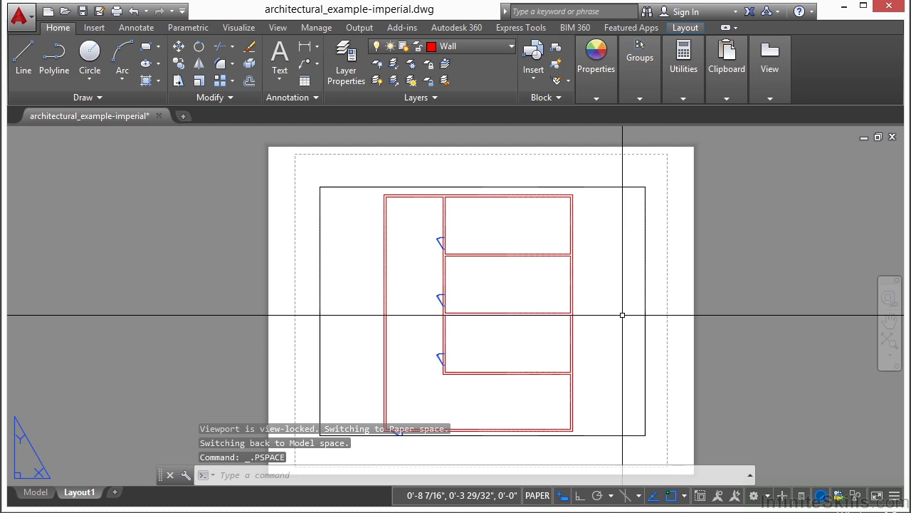
pyautogui.click(36, 491)
pyautogui.scroll(2, 396, 157)
pyautogui.scroll(2, 396, 164)
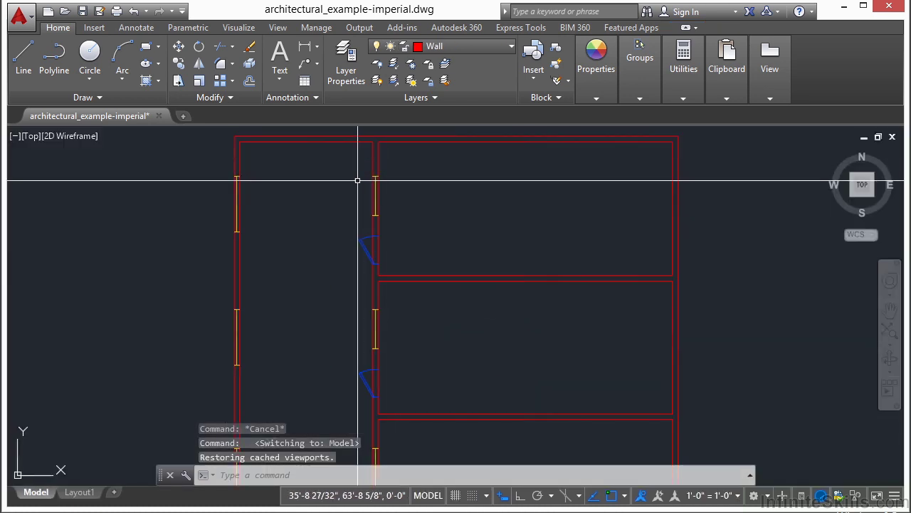
pyautogui.scroll(-4, 392, 187)
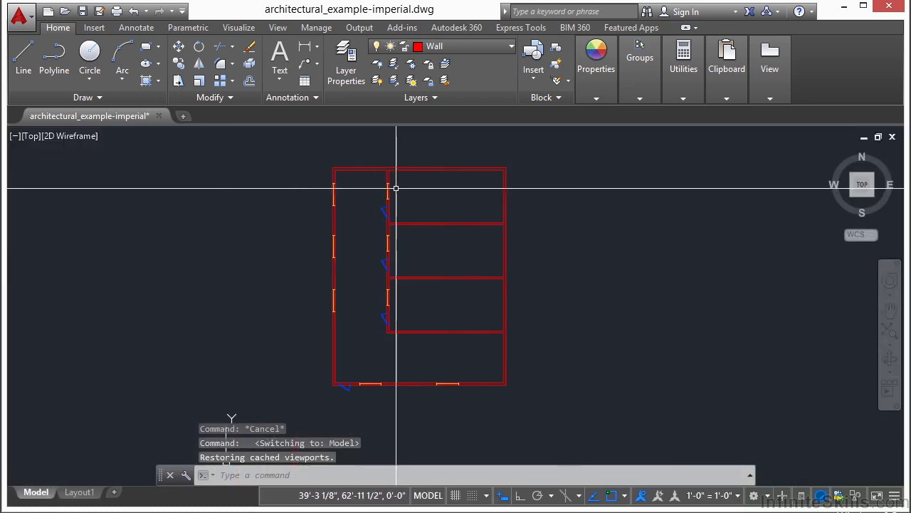
# From the Layout1 viewport, turn off the Doors layer by picking a door
pyautogui.click(80, 491)
pyautogui.doubleClick(453, 303)
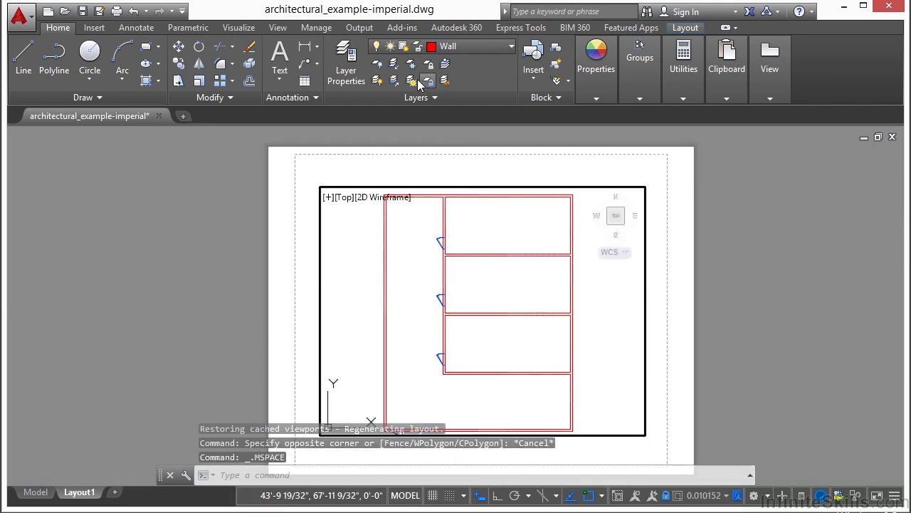
pyautogui.click(378, 66)
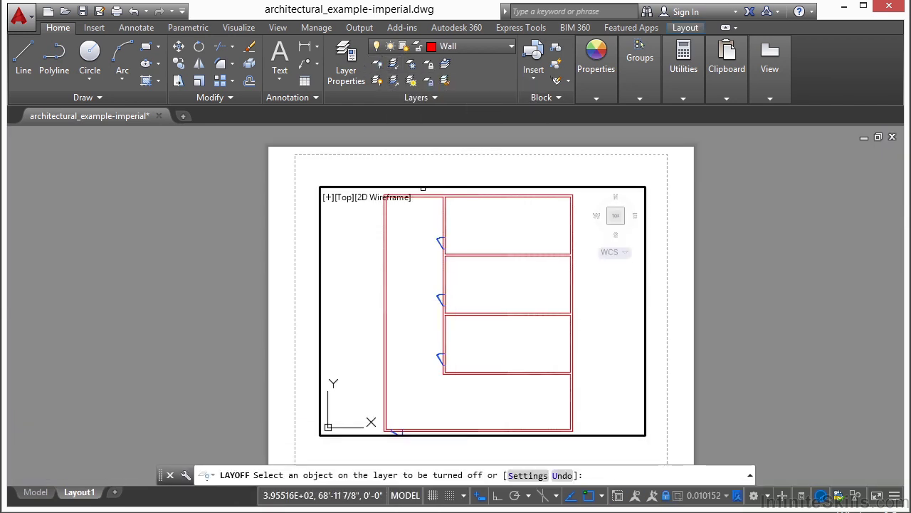
pyautogui.click(438, 241)
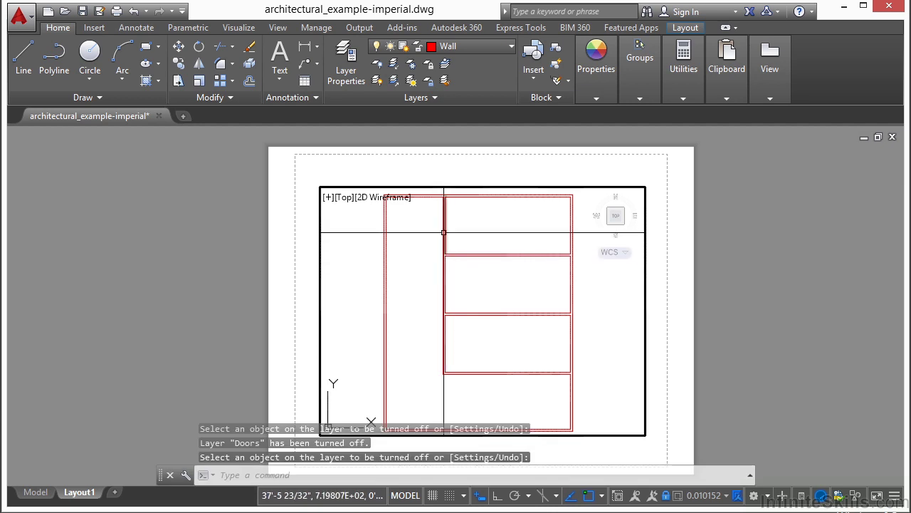
pyautogui.doubleClick(299, 304)
# Check the Model view to confirm the doors are gone
pyautogui.scroll(-3, 224, 319)
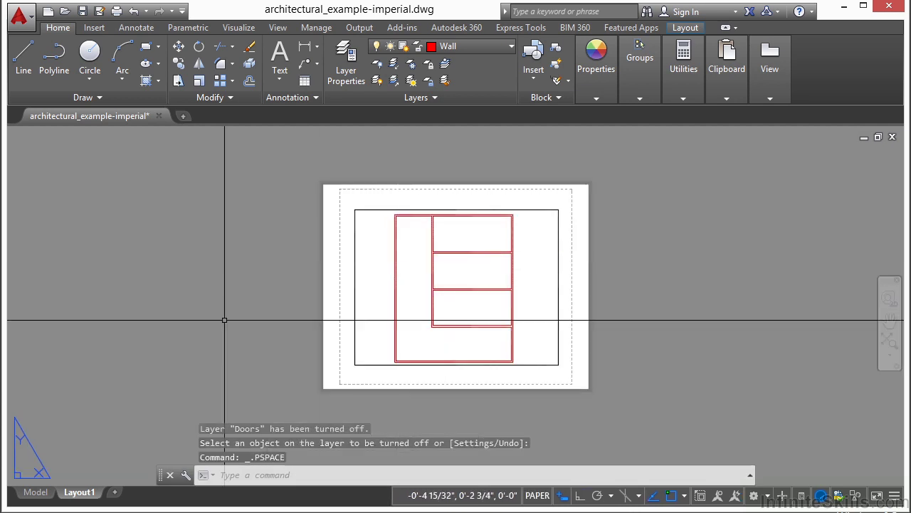
pyautogui.click(35, 492)
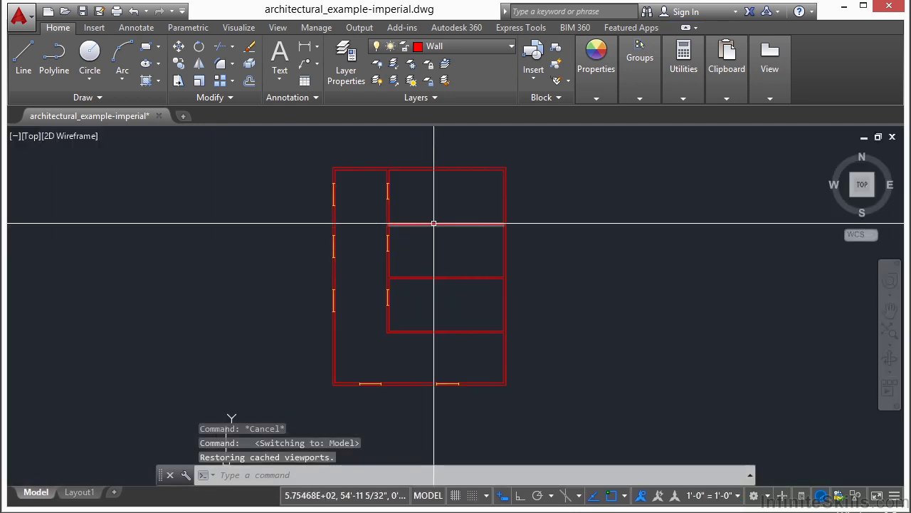
pyautogui.scroll(1, 427, 228)
pyautogui.scroll(-2, 432, 235)
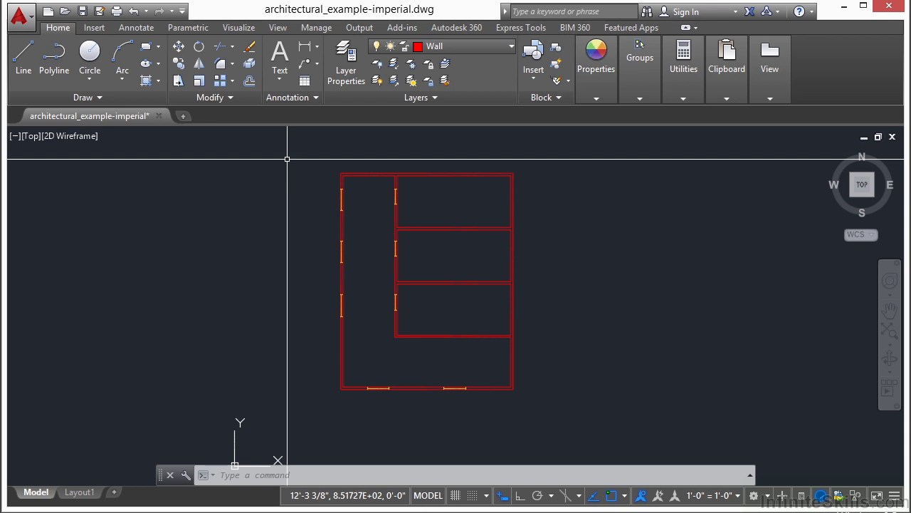
# Lock the Wall layer, then confirm Move can't select the locked walls
pyautogui.click(381, 173)
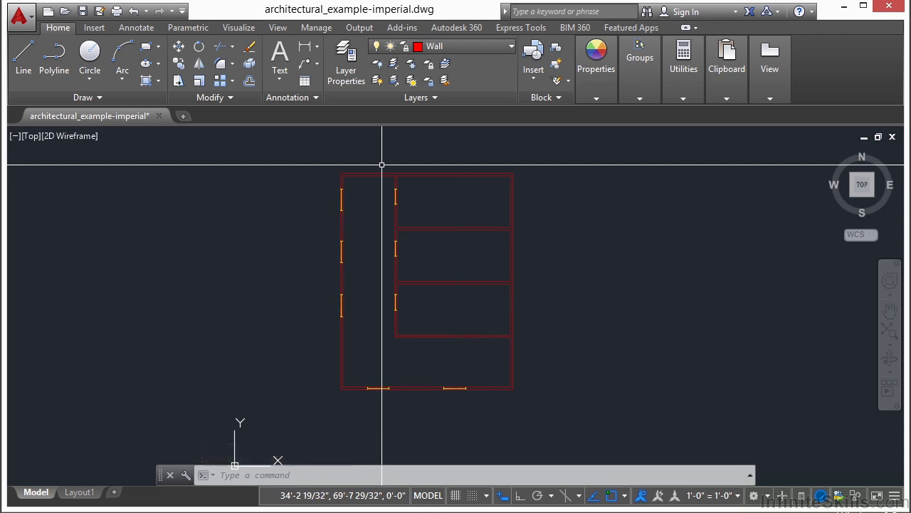
pyautogui.write('m')
pyautogui.press('Return')
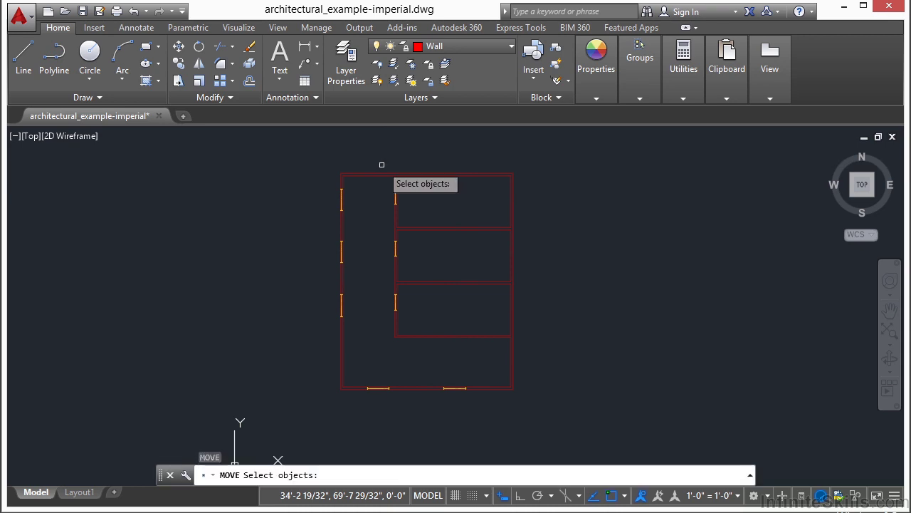
pyautogui.click(383, 158)
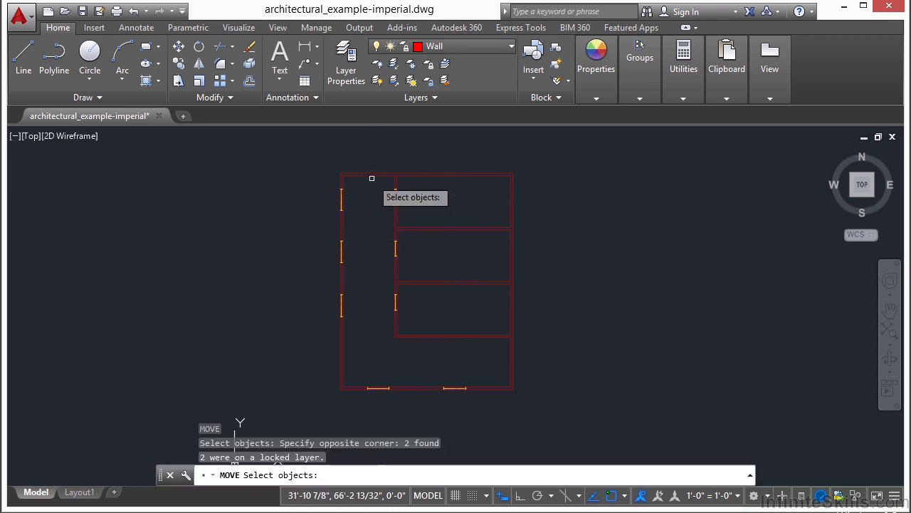
pyautogui.click(376, 171)
pyautogui.click(368, 229)
pyautogui.press('Return')
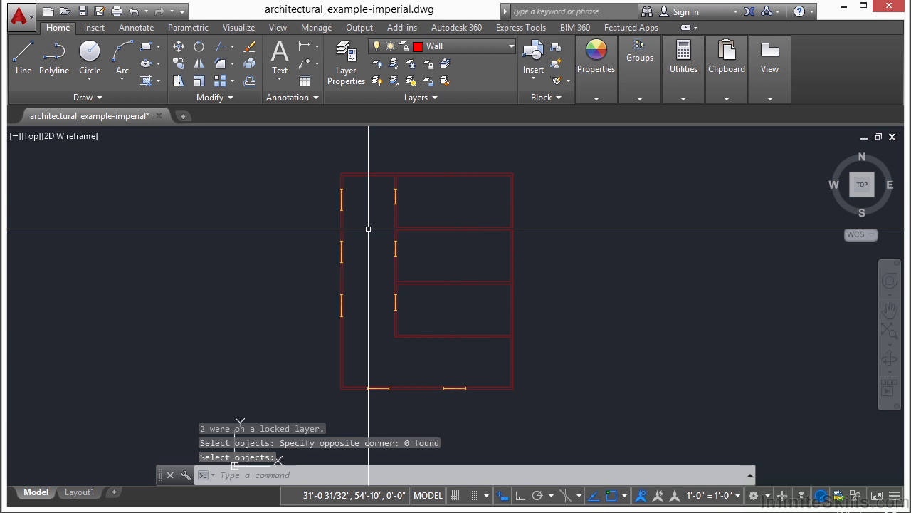